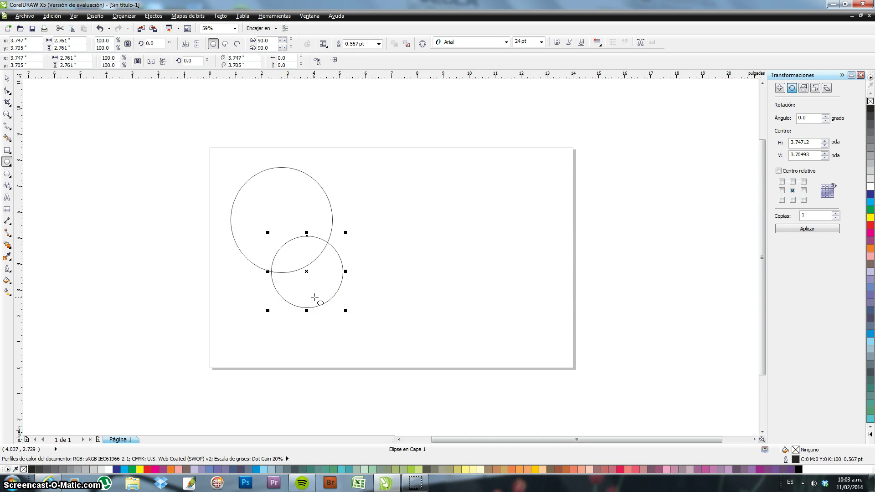
# Step: Draw four progressively smaller overlapping ellipses continuing the chain from the second circle, from about 2.3 × 2.1 in down to about 1.1 × 0.9 in
pyautogui.moveTo(317, 281); pyautogui.dragTo(378, 336)
pyautogui.moveTo(361, 296); pyautogui.dragTo(413, 340)
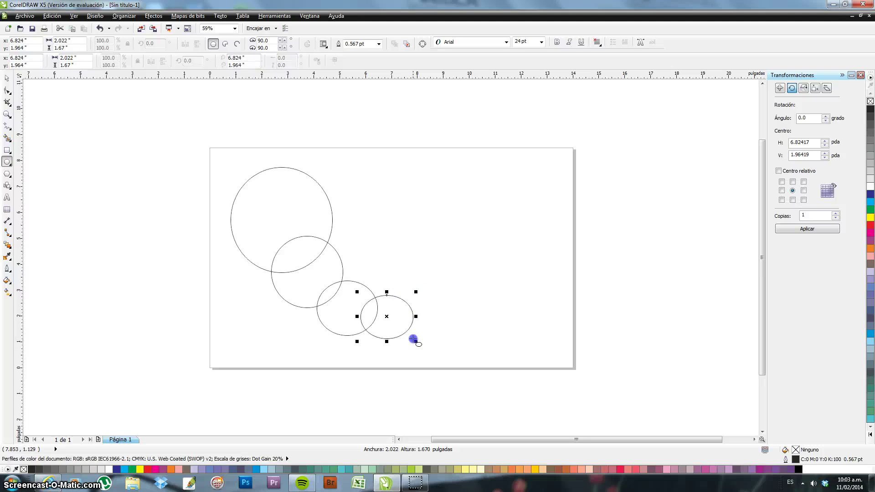
pyautogui.moveTo(400, 279); pyautogui.dragTo(444, 321)
pyautogui.moveTo(434, 255); pyautogui.dragTo(441, 282)
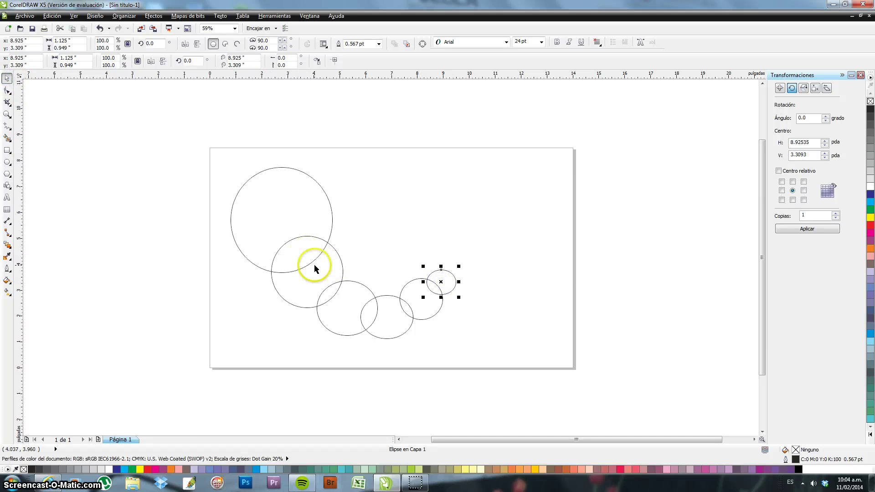
# Step: Adjust the positions of the smaller body circles so they overlap in a curve, and move the whole chain towards the page centre
pyautogui.moveTo(311, 272); pyautogui.dragTo(312, 273)
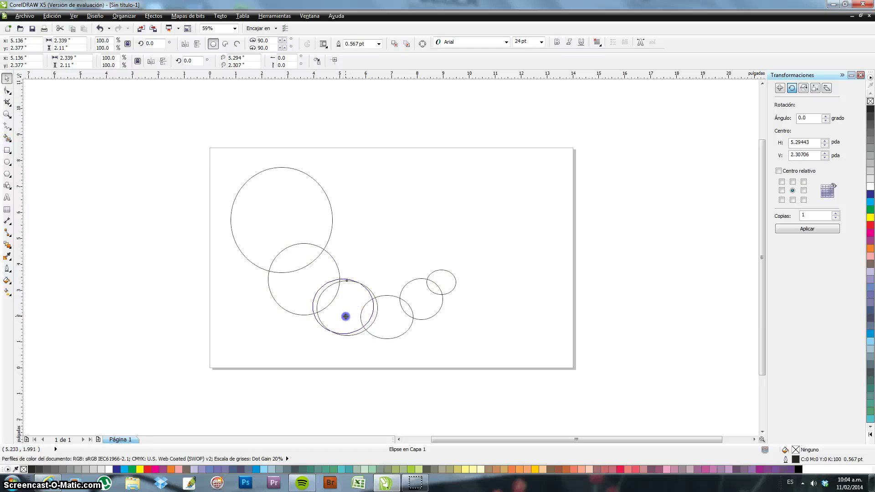
pyautogui.moveTo(345, 317); pyautogui.dragTo(390, 311)
pyautogui.moveTo(428, 303); pyautogui.dragTo(421, 295)
pyautogui.moveTo(447, 287); pyautogui.dragTo(424, 266)
pyautogui.moveTo(144, 111); pyautogui.dragTo(507, 362)
pyautogui.moveTo(332, 249); pyautogui.dragTo(389, 267)
pyautogui.click(236, 225)
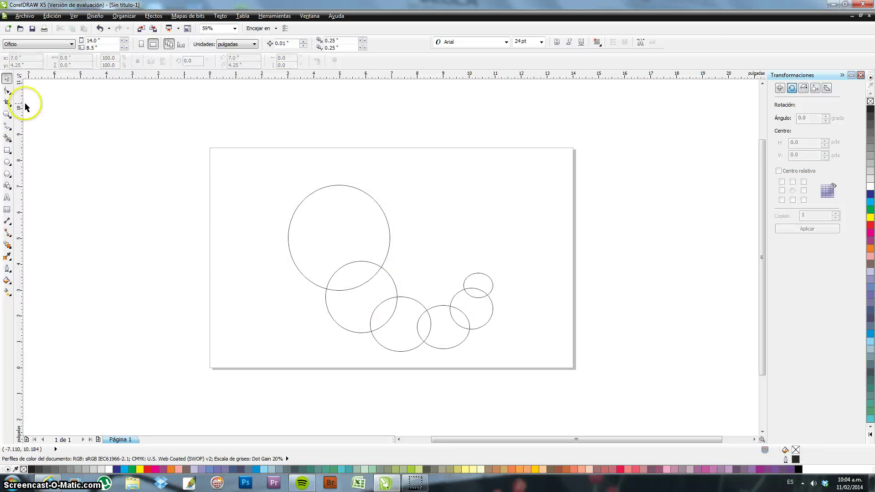
# Step: Draw two small circles about 0.9 in wide above the large head circle, one on each side, as antenna tips
pyautogui.click(7, 163)
pyautogui.moveTo(264, 159); pyautogui.dragTo(286, 181)
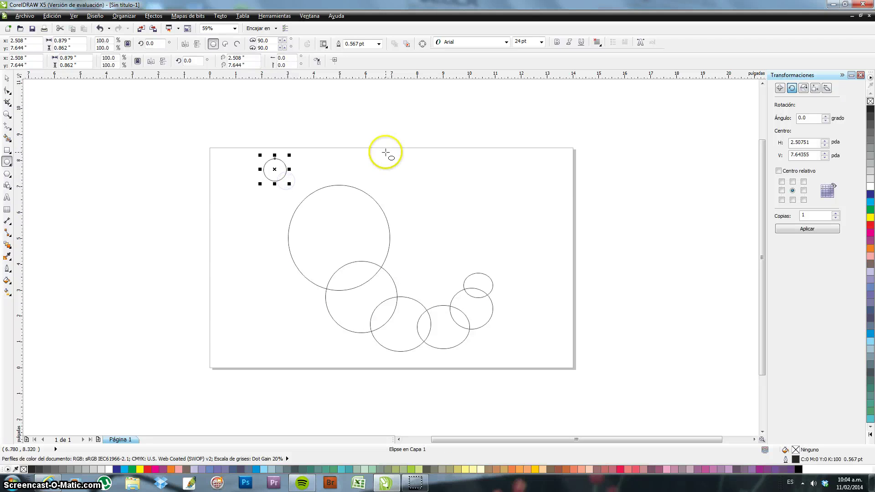
pyautogui.moveTo(386, 153); pyautogui.dragTo(408, 176)
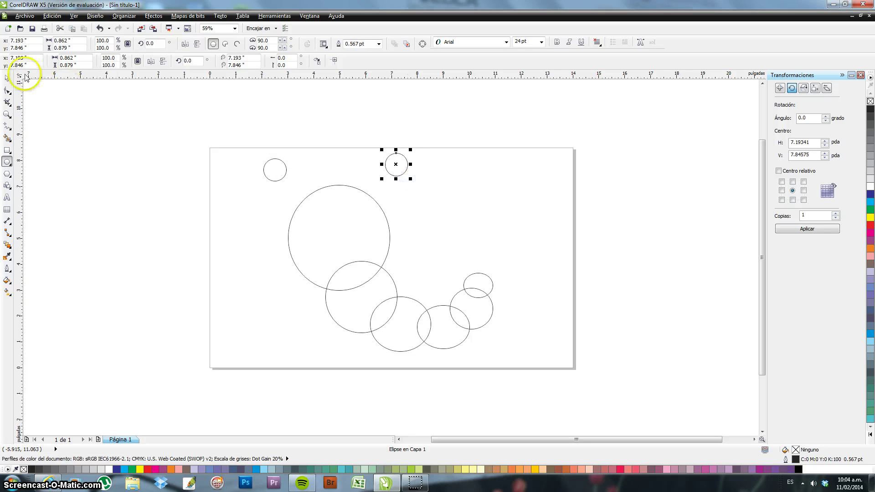
# Step: Fill all eight circles with a two-color radial gradient from green to yellow, its center offset 22% horizontally and 29% vertically
pyautogui.click(7, 78)
pyautogui.moveTo(210, 119); pyautogui.dragTo(599, 396)
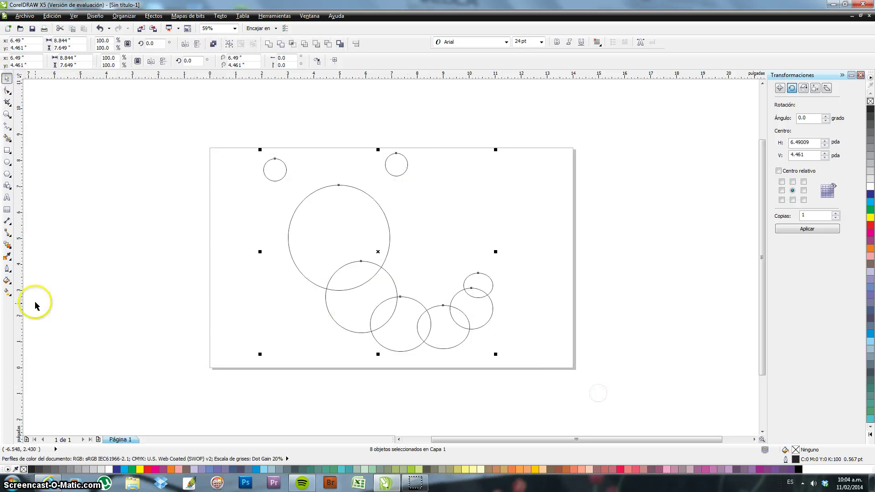
pyautogui.click(7, 280)
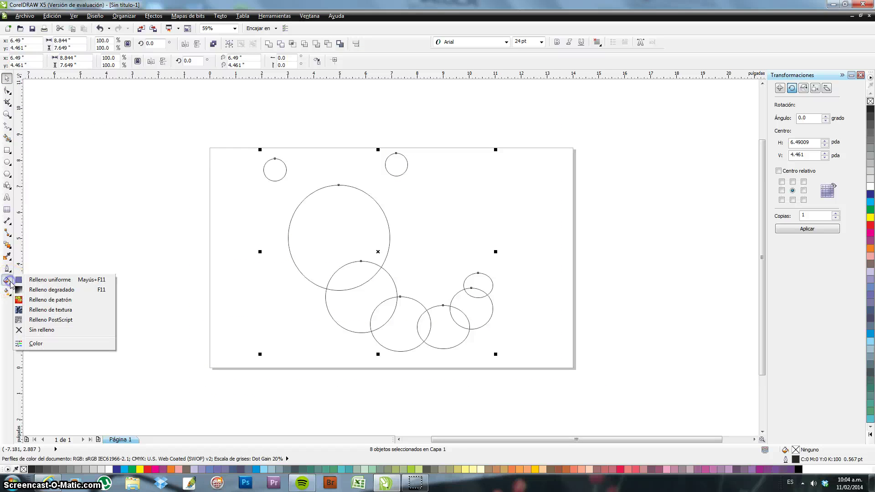
pyautogui.click(67, 291)
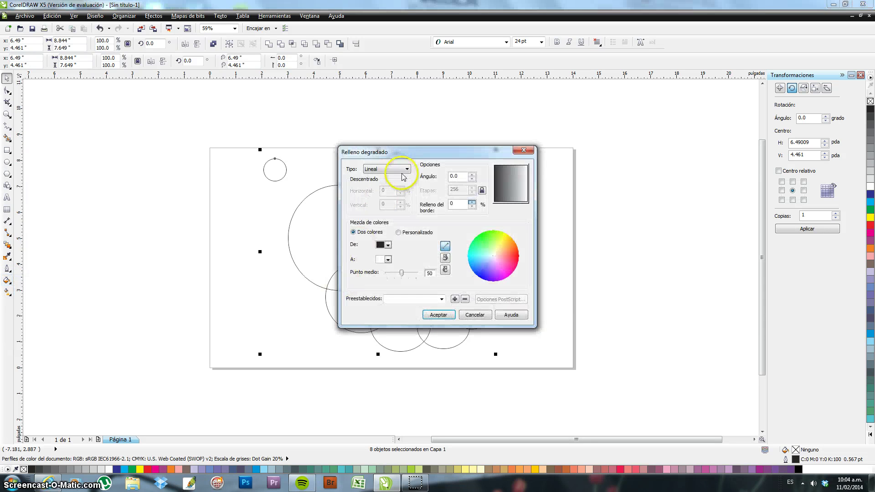
pyautogui.click(402, 169)
pyautogui.click(394, 184)
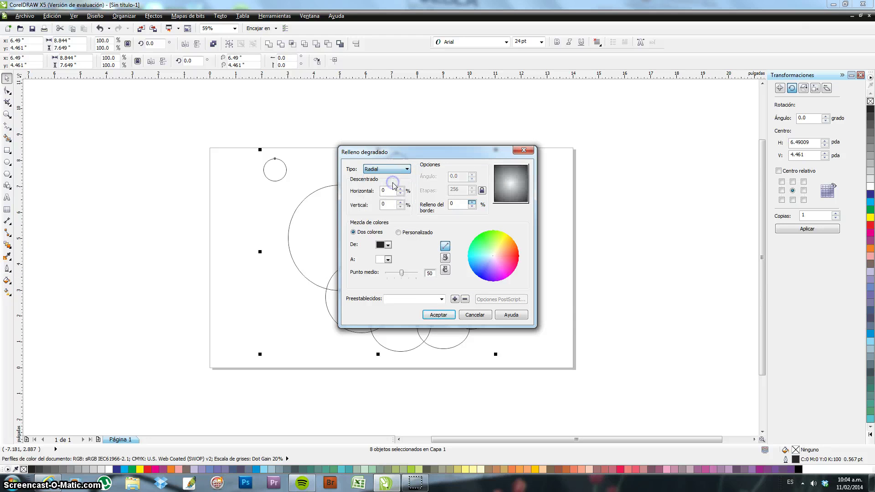
pyautogui.click(388, 245)
pyautogui.click(388, 268)
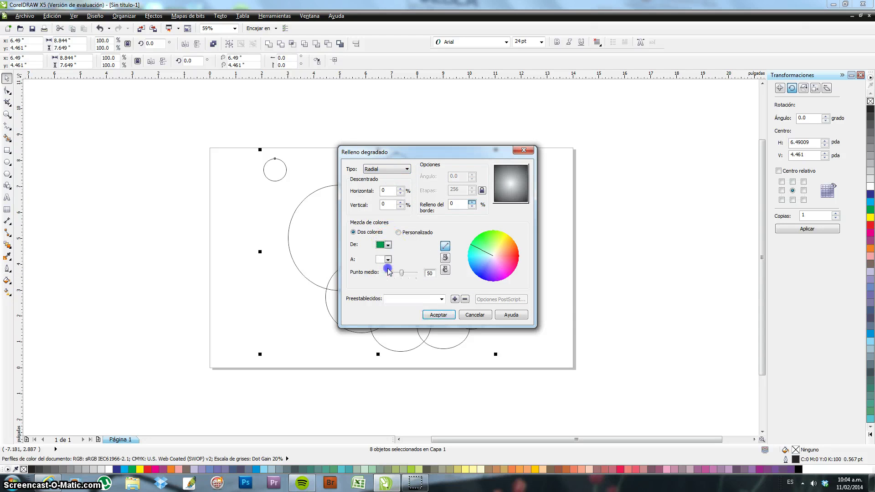
pyautogui.click(388, 259)
pyautogui.click(394, 276)
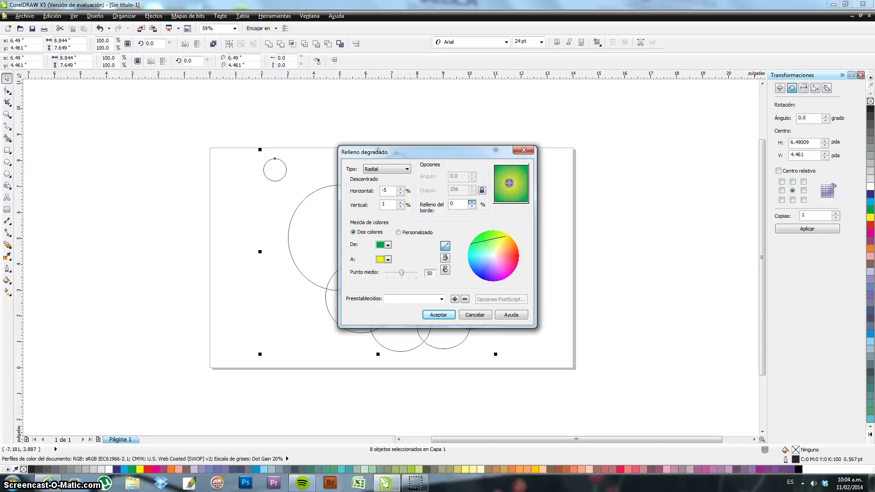
pyautogui.moveTo(509, 183); pyautogui.dragTo(515, 177)
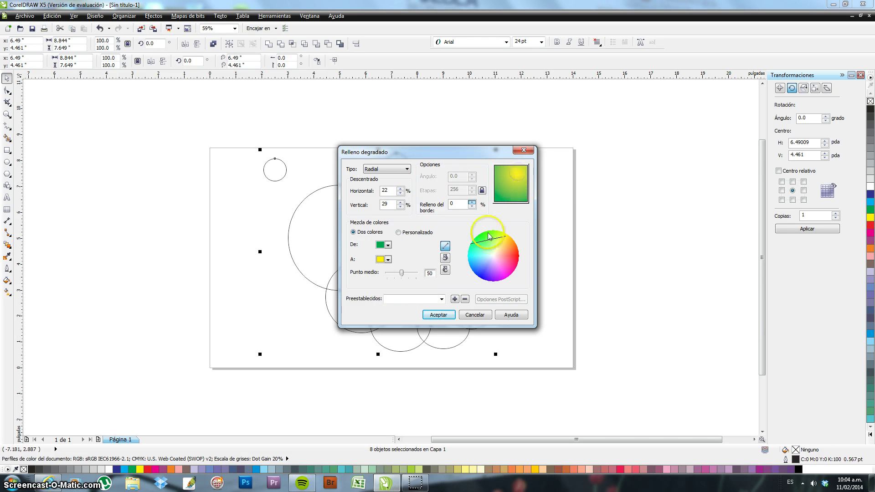
pyautogui.click(432, 319)
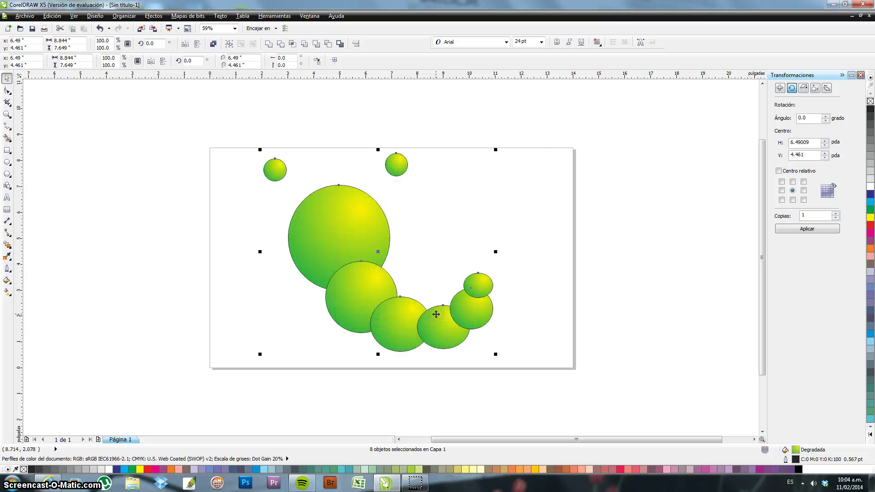
# Step: Group the eight circles and place a duplicate of the group to the right of the original, beyond the page edge
pyautogui.rightClick(346, 221)
pyautogui.click(391, 250)
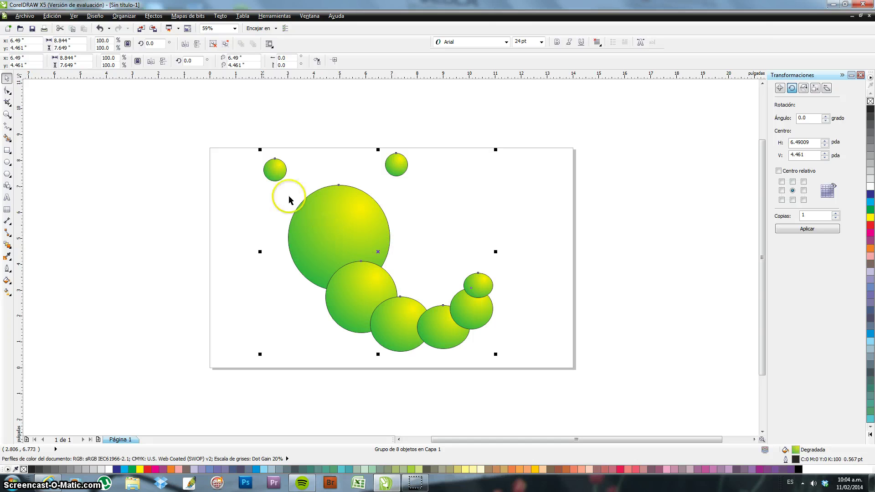
pyautogui.click(51, 16)
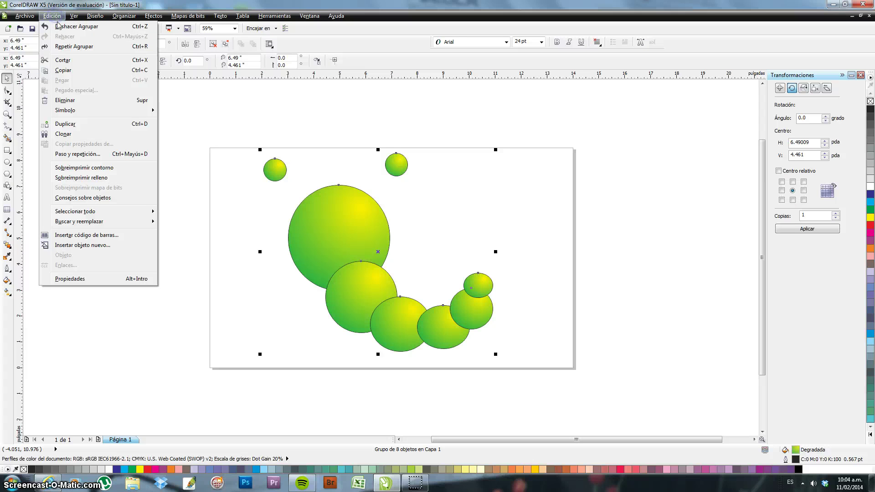
pyautogui.click(74, 127)
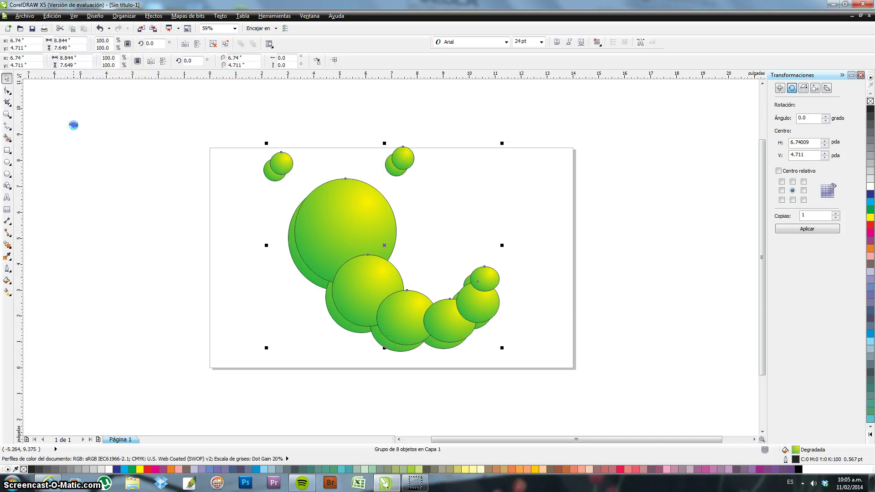
pyautogui.moveTo(381, 222); pyautogui.dragTo(693, 250)
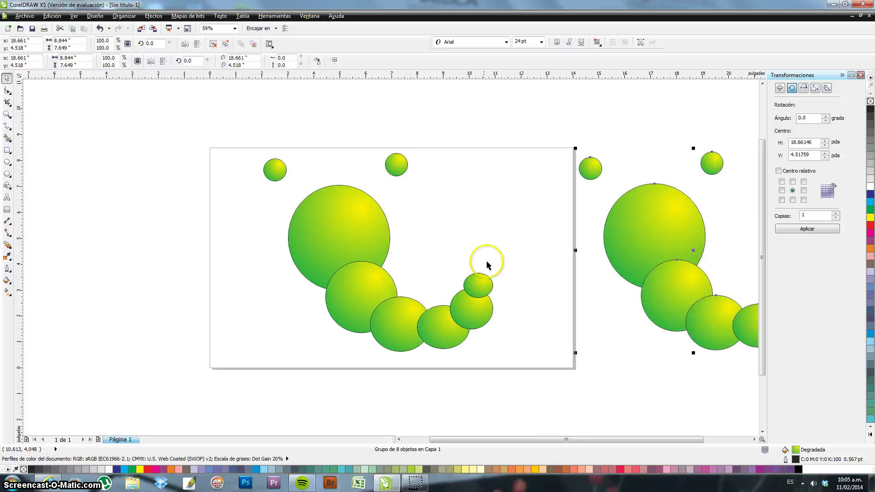
# Step: Give the original group on the page a 36 pt outline and a solid black fill
pyautogui.moveTo(207, 123); pyautogui.dragTo(560, 394)
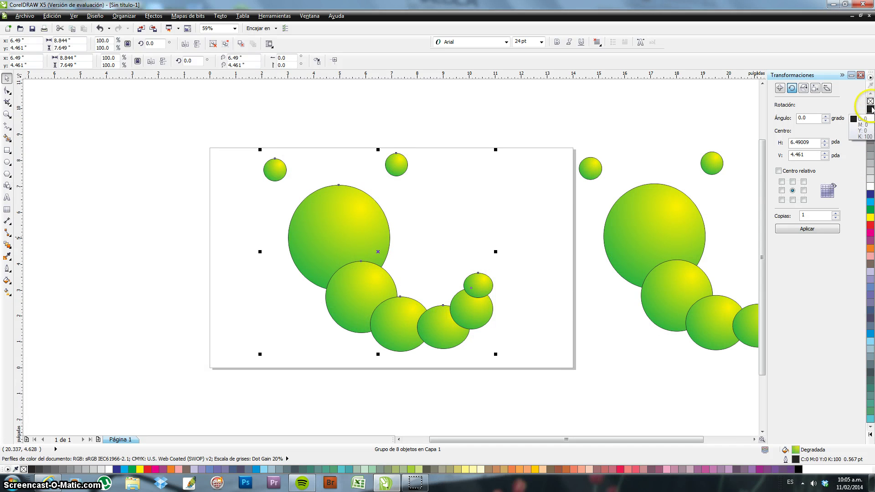
pyautogui.click(8, 273)
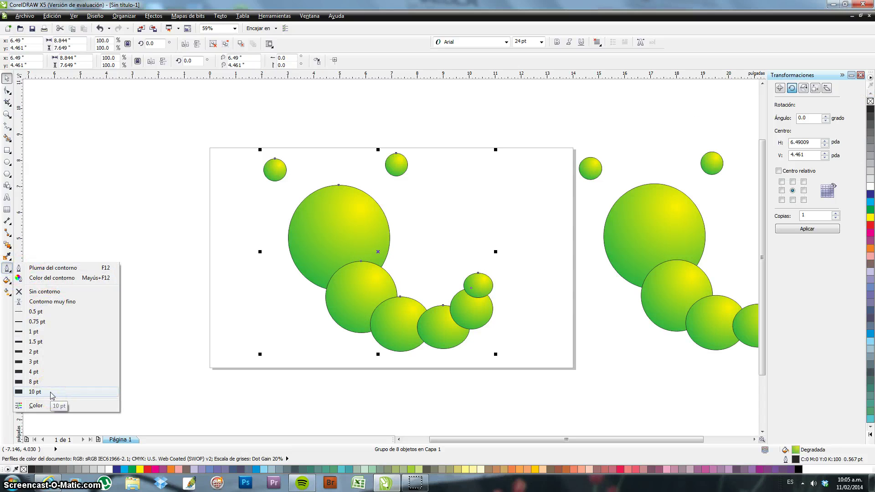
pyautogui.click(50, 392)
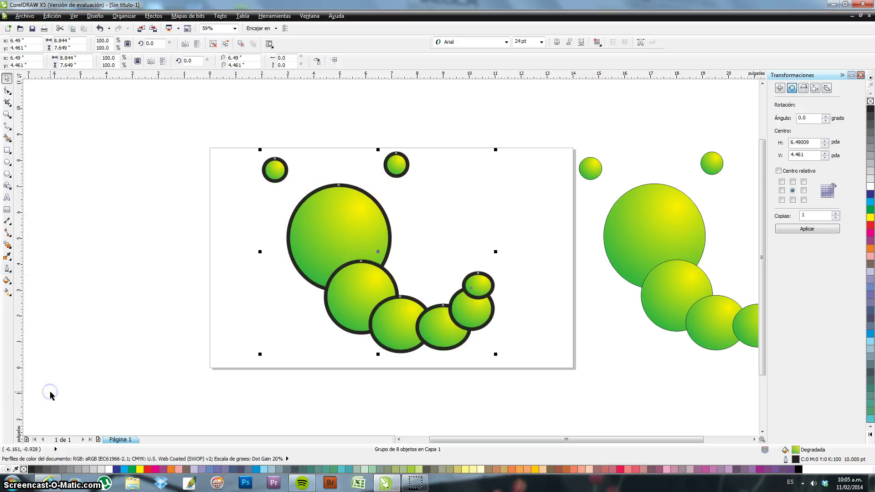
pyautogui.click(9, 272)
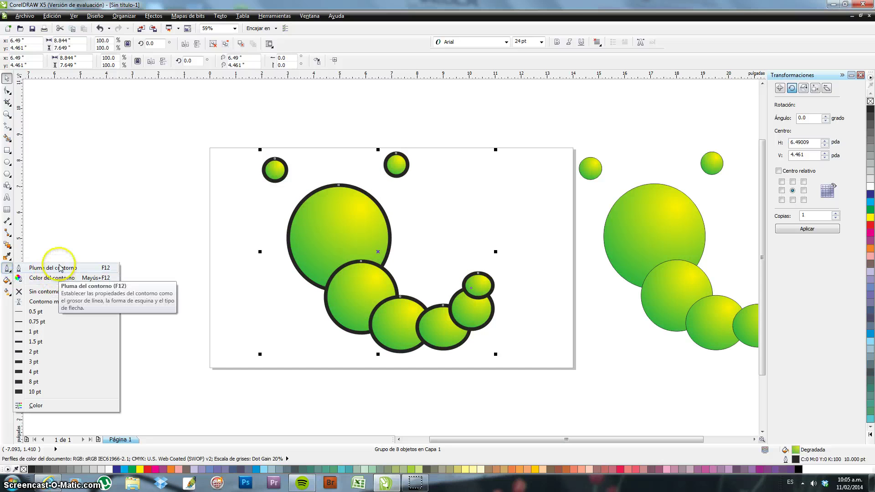
pyautogui.click(60, 269)
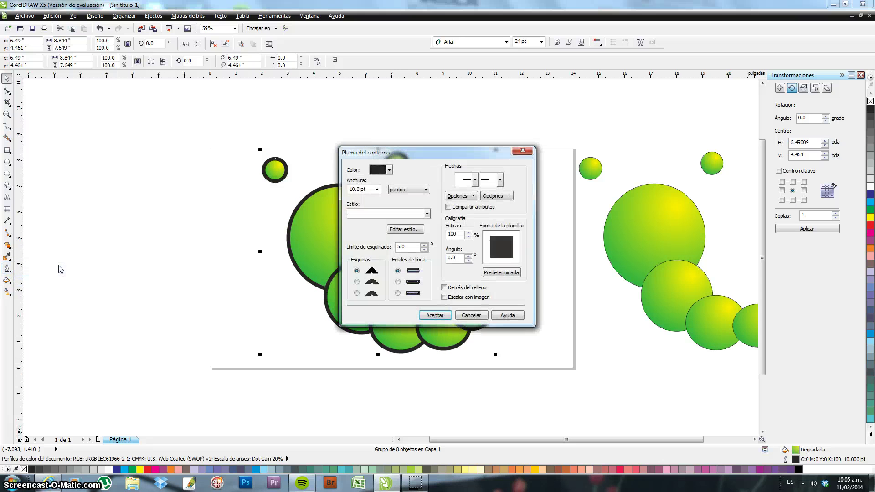
pyautogui.click(377, 189)
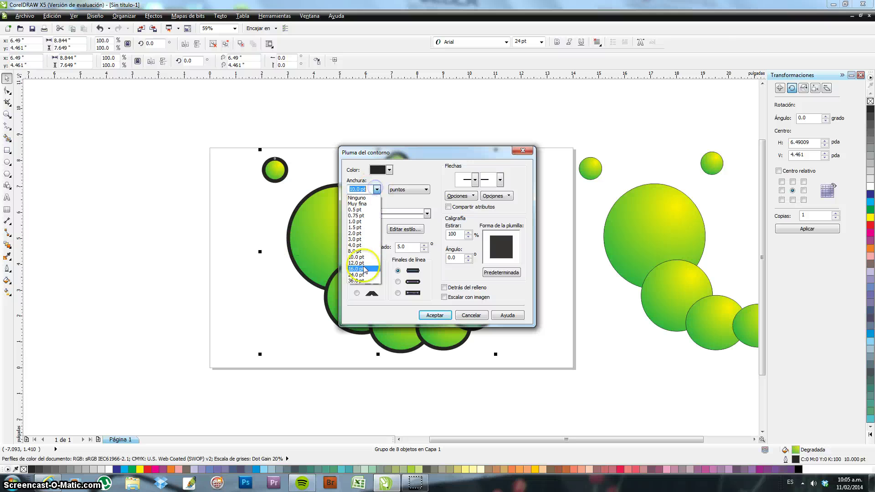
pyautogui.click(366, 282)
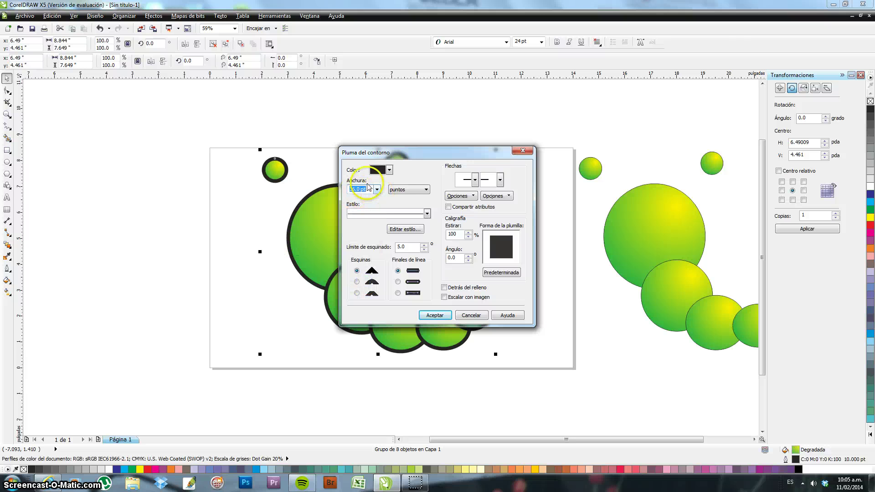
pyautogui.click(434, 315)
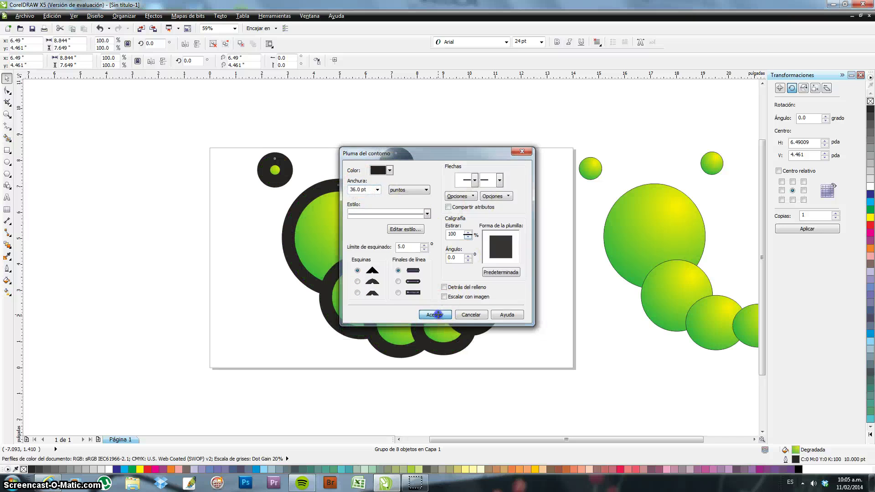
pyautogui.click(870, 109)
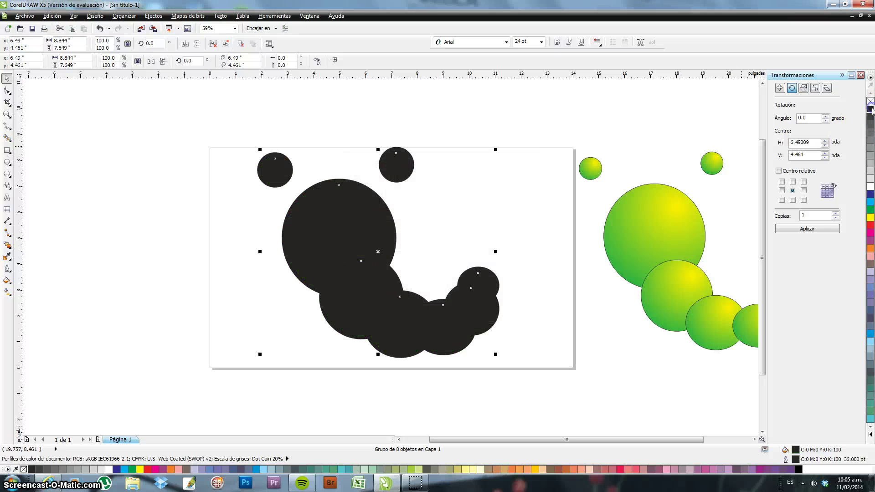
# Step: Remove the outline from the green duplicate group and position it centered over the black silhouette
pyautogui.click(671, 281)
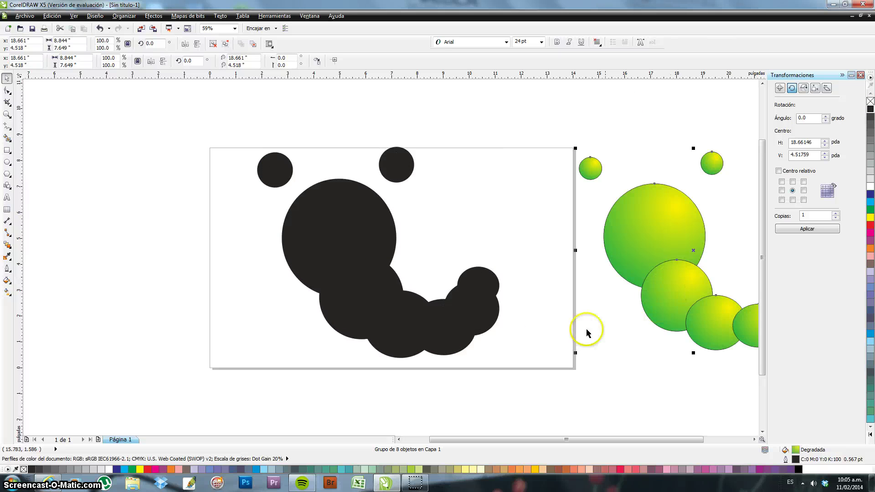
pyautogui.click(7, 268)
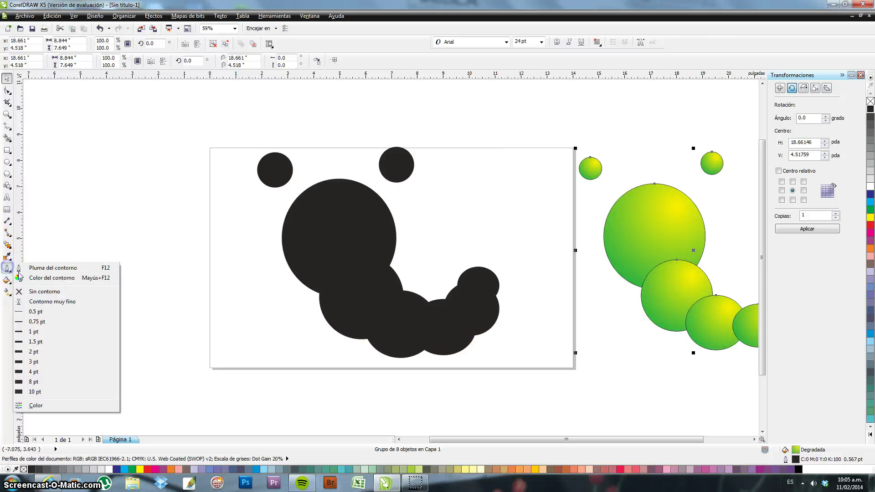
pyautogui.click(58, 292)
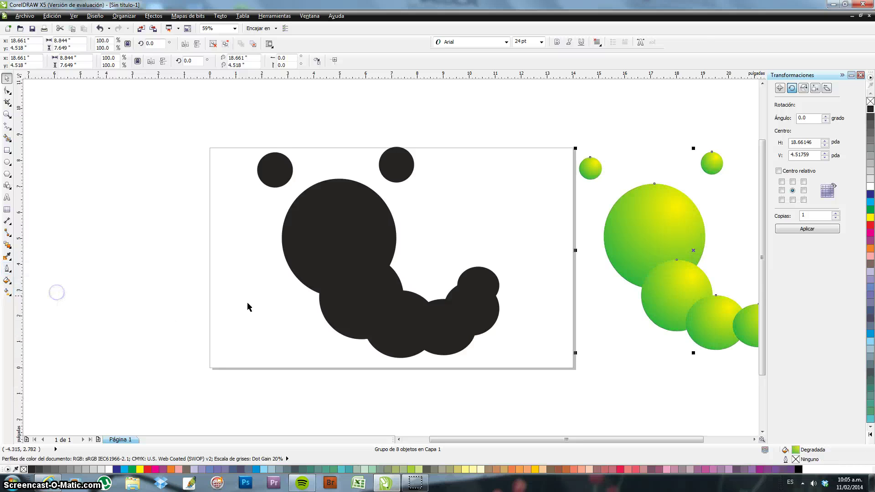
pyautogui.moveTo(692, 250); pyautogui.dragTo(377, 254)
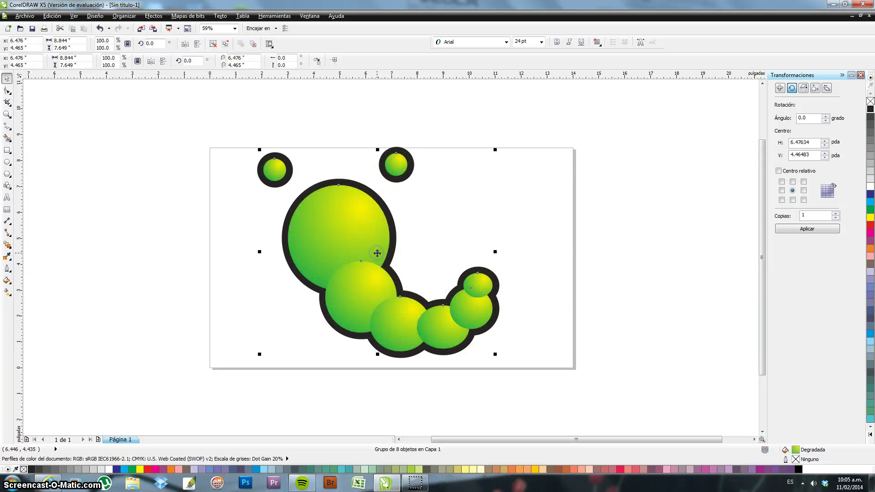
pyautogui.click(173, 188)
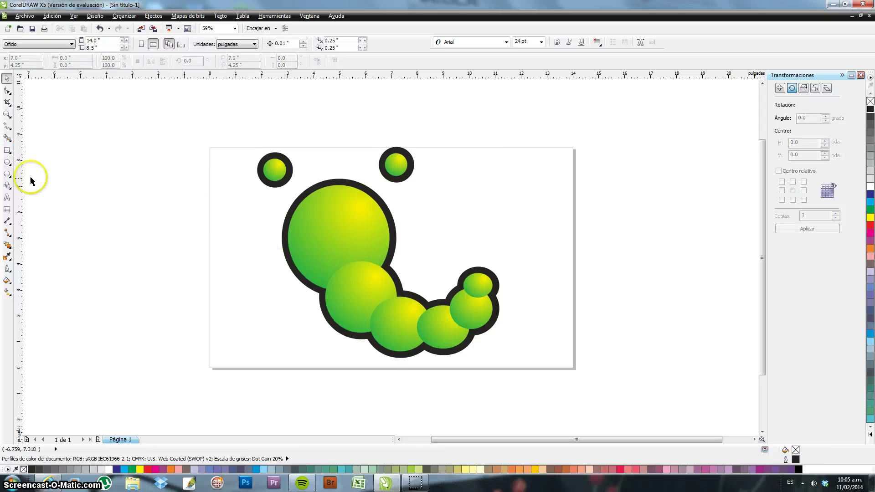
# Step: Draw an eye beside the page from three nested ellipses: white about 1.5 × 3.2 in, black about 0.9 × 2.2 in, cyan about 0.6 × 1.4 in
pyautogui.click(7, 163)
pyautogui.moveTo(65, 161); pyautogui.dragTo(105, 245)
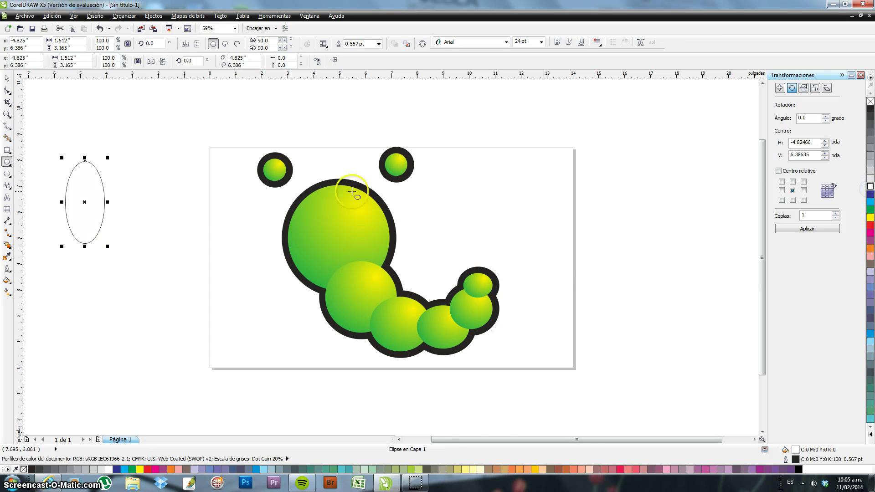
pyautogui.moveTo(79, 186); pyautogui.dragTo(101, 242)
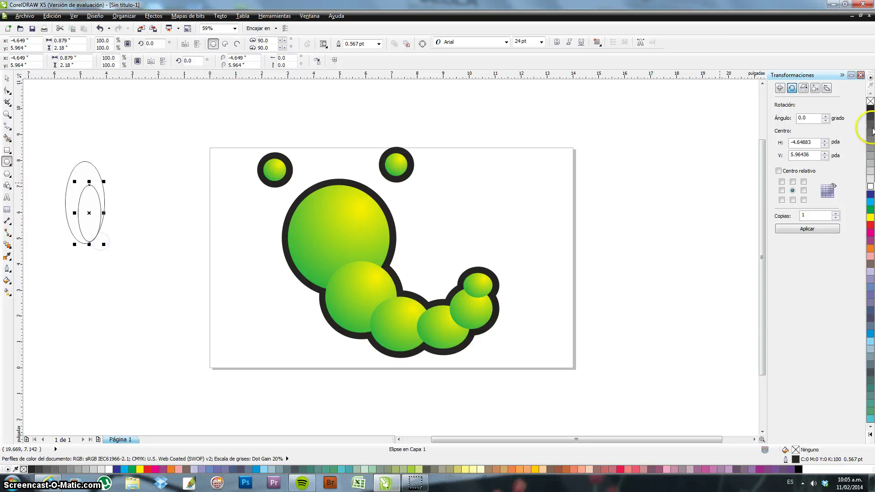
pyautogui.click(870, 109)
pyautogui.moveTo(83, 204); pyautogui.dragTo(101, 241)
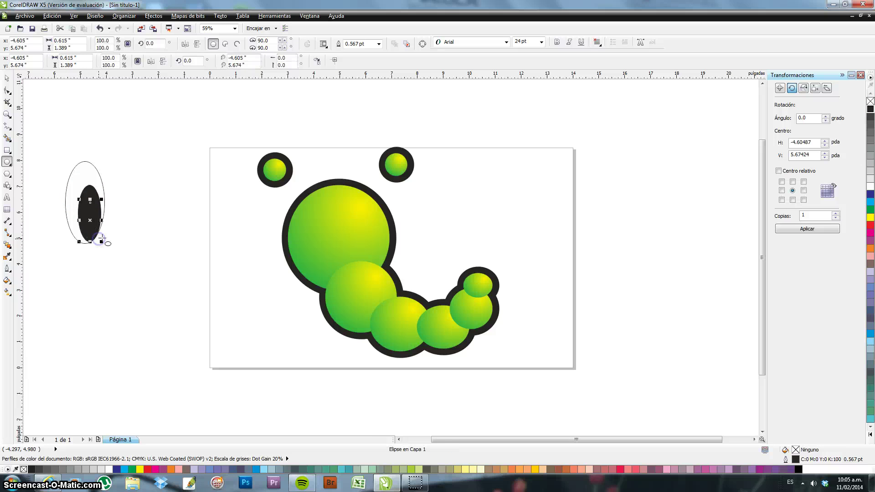
pyautogui.click(870, 204)
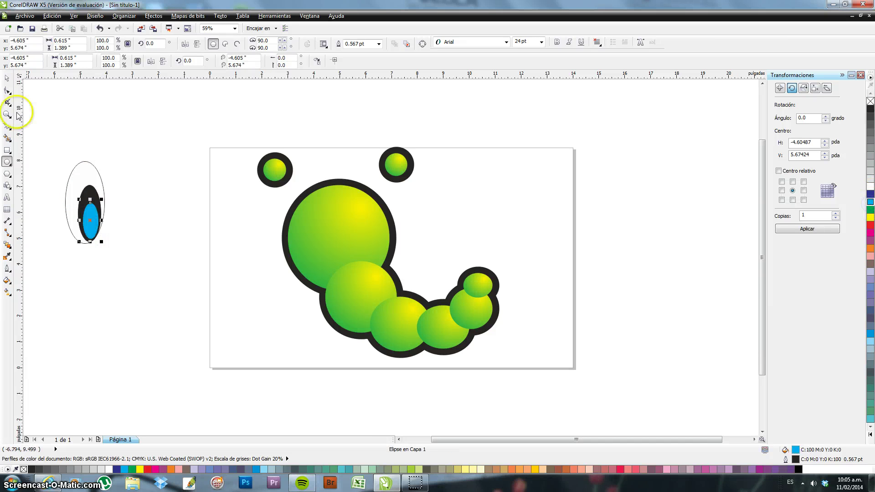
# Step: Group the three eye ellipses and place a duplicate of the group beside the original
pyautogui.moveTo(44, 130); pyautogui.dragTo(131, 294)
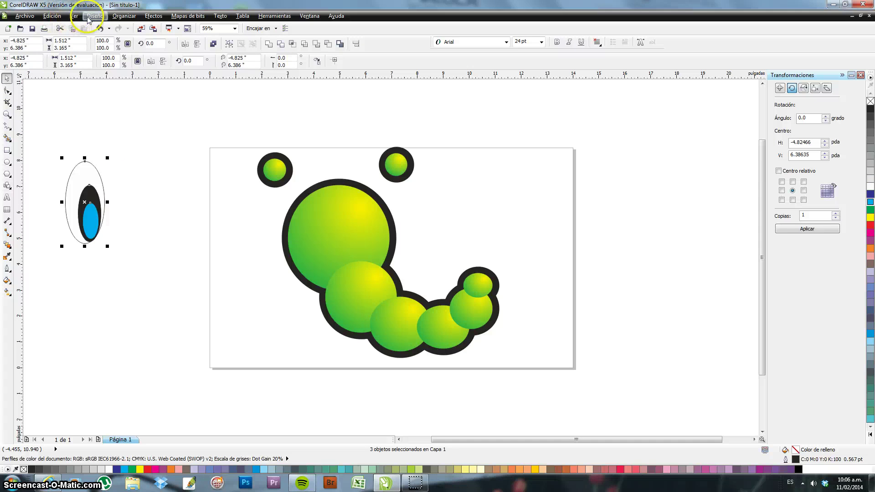
pyautogui.click(124, 16)
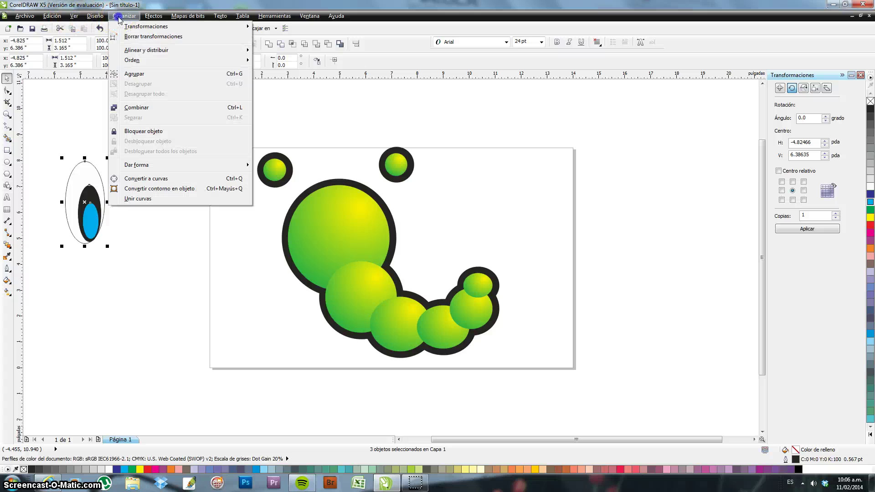
pyautogui.click(146, 78)
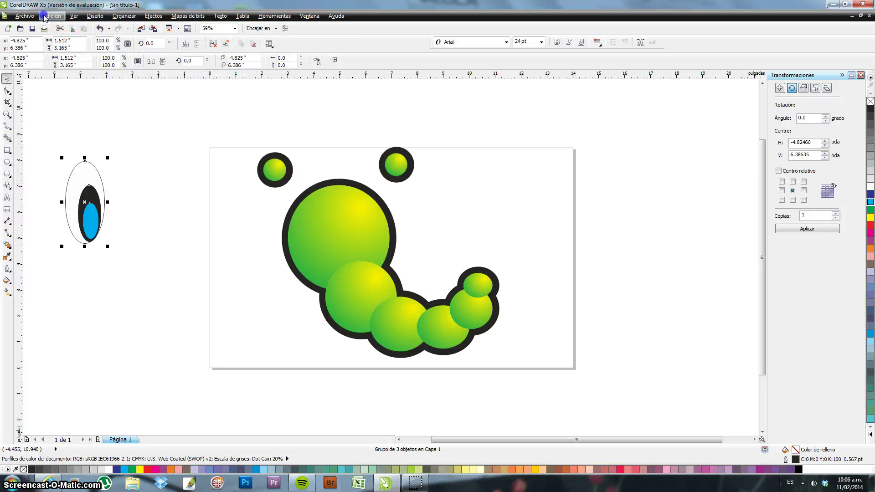
pyautogui.click(51, 16)
pyautogui.click(72, 126)
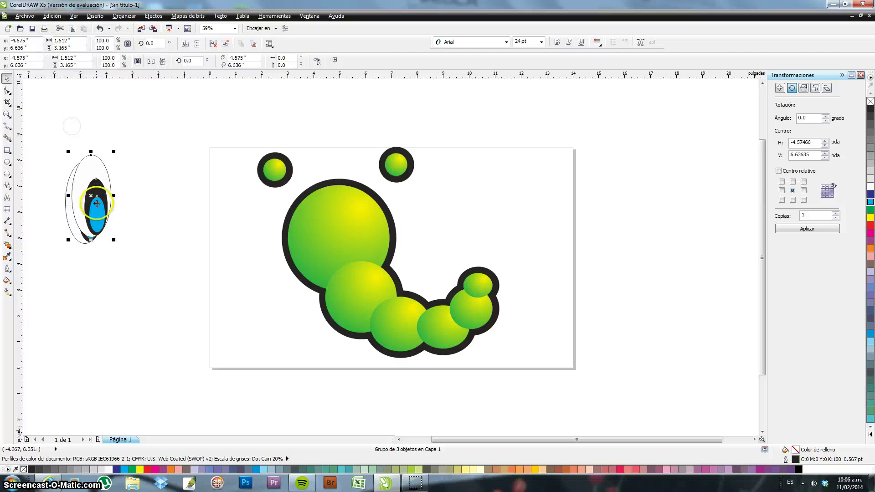
pyautogui.moveTo(97, 203); pyautogui.dragTo(139, 202)
# Step: Scale both eyes down together to about 2.0 × 1.85 in and place them on the caterpillar's head
pyautogui.moveTo(50, 131); pyautogui.dragTo(194, 280)
pyautogui.moveTo(159, 244); pyautogui.dragTo(123, 210)
pyautogui.moveTo(104, 183); pyautogui.dragTo(332, 226)
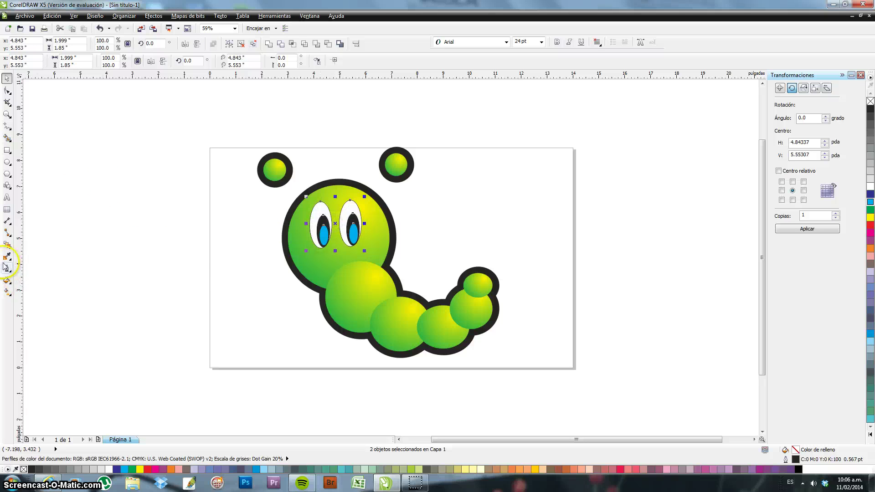
# Step: Draw a small ellipse with a red-to-white radial gradient and place it below the eyes as a nose about 0.76 × 0.56 in
pyautogui.click(7, 162)
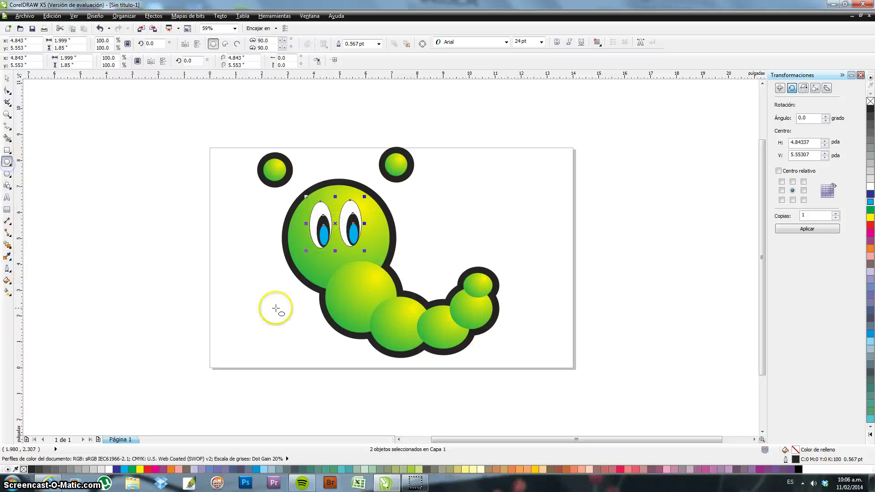
pyautogui.moveTo(159, 259); pyautogui.dragTo(183, 278)
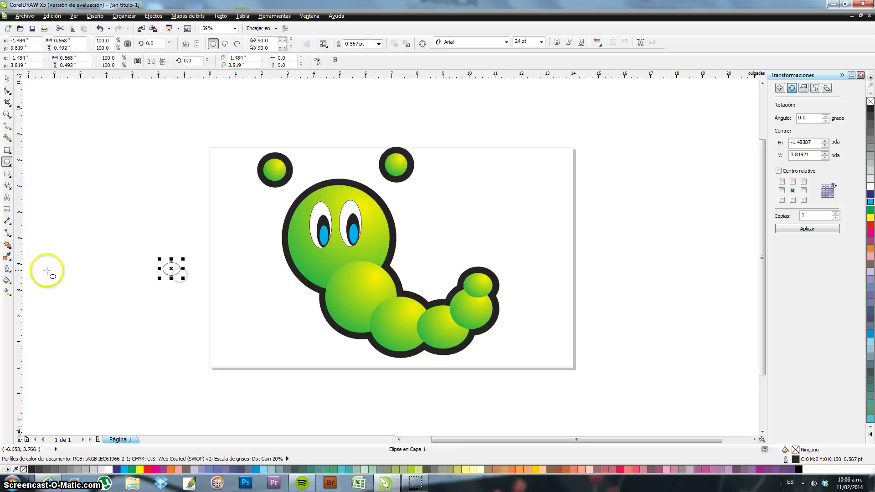
pyautogui.click(7, 281)
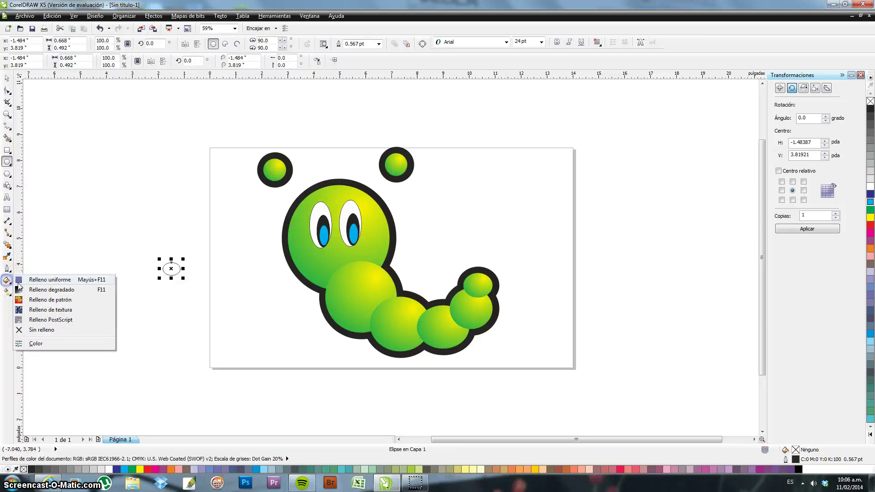
pyautogui.click(52, 290)
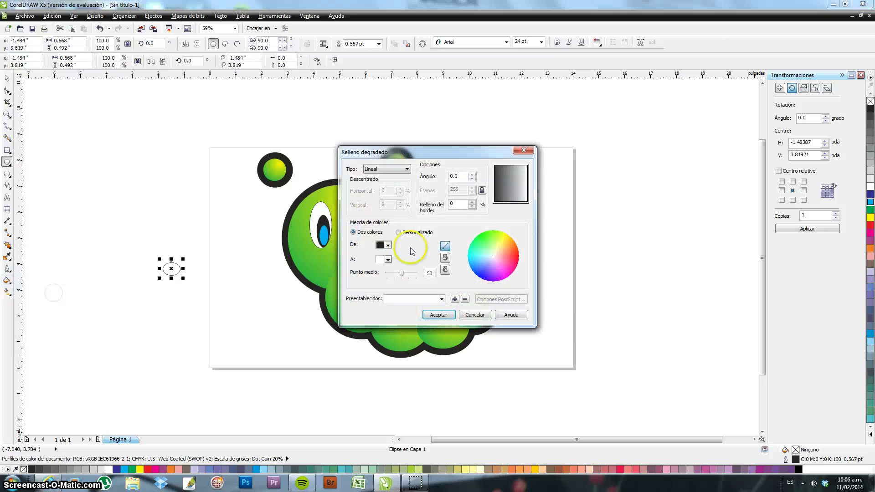
pyautogui.click(395, 169)
pyautogui.click(371, 183)
pyautogui.click(385, 245)
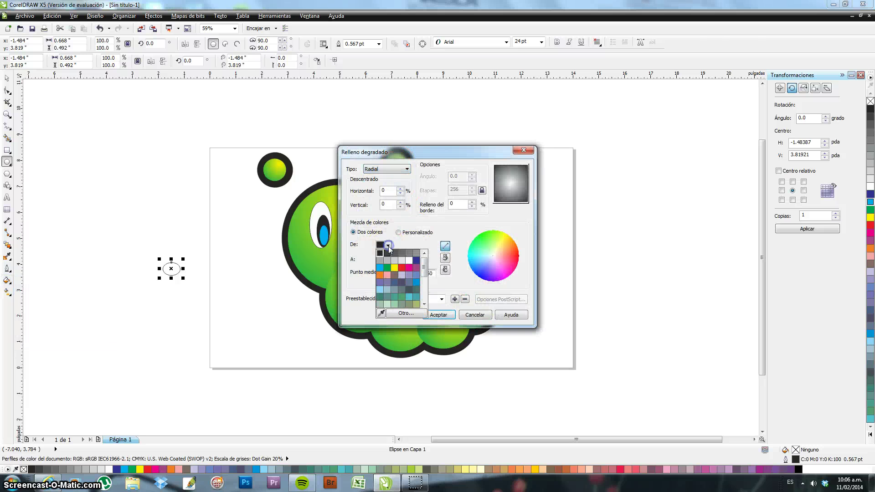
pyautogui.click(401, 268)
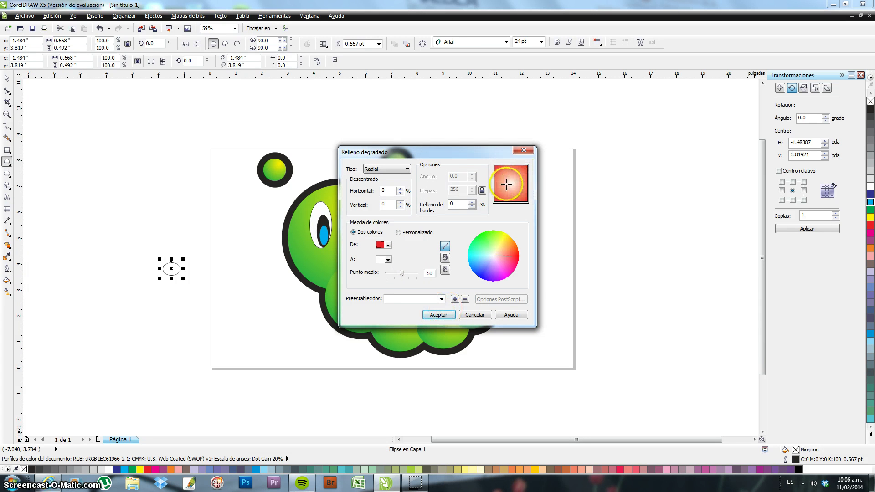
pyautogui.click(438, 316)
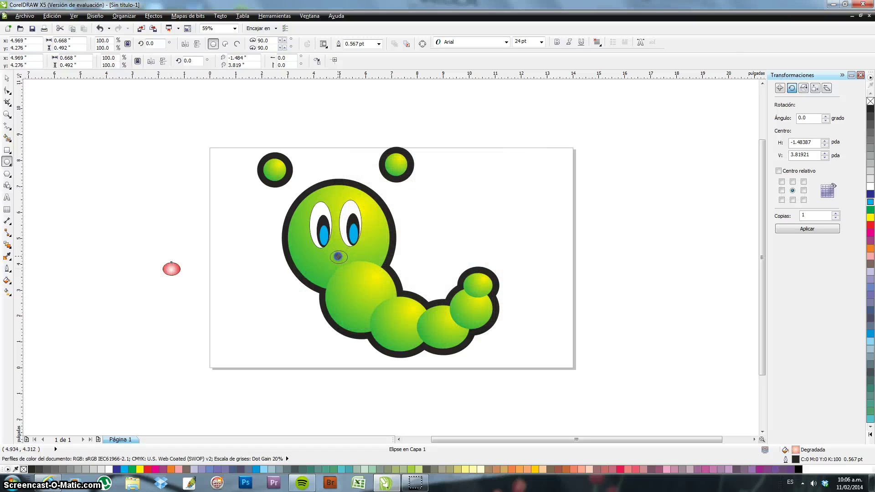
pyautogui.moveTo(171, 269); pyautogui.dragTo(352, 270)
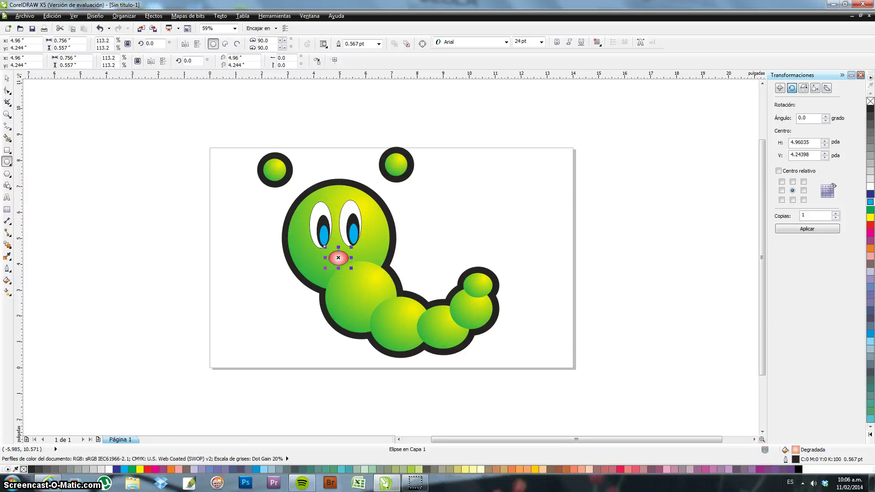
pyautogui.click(48, 156)
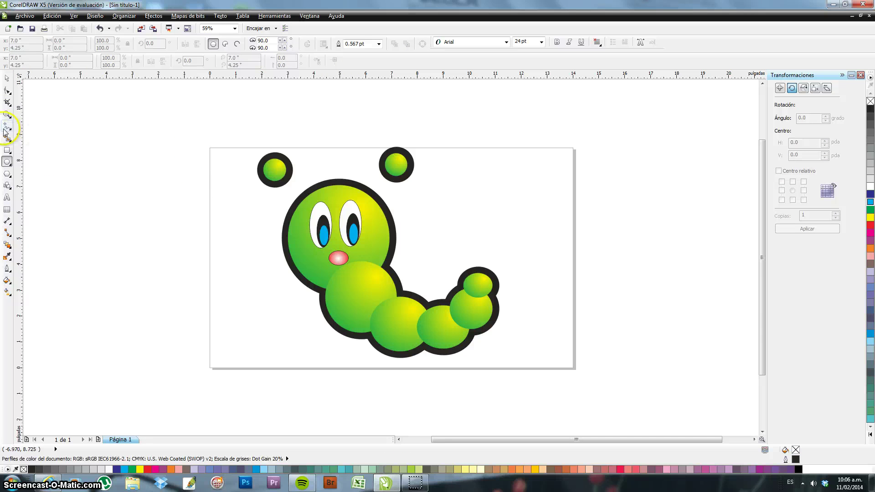
# Step: Set up the Artistic Media tool as a sprayer with the grass pattern from the Plantas category
pyautogui.click(11, 131)
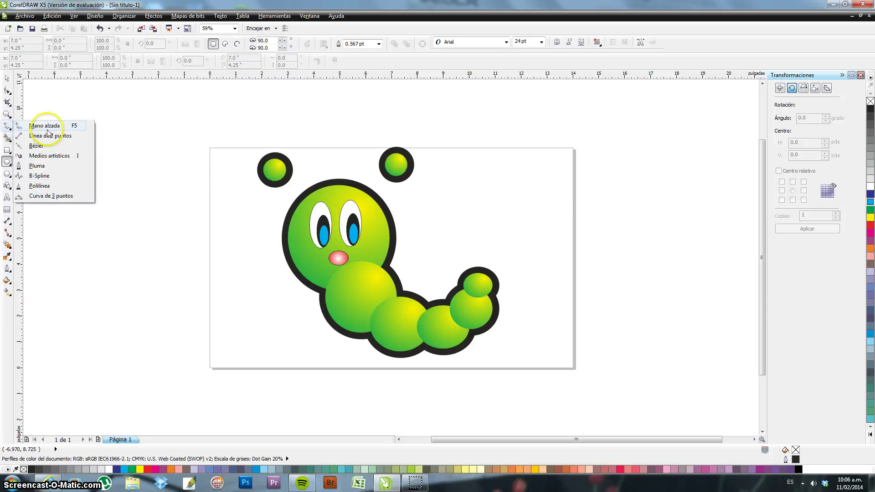
pyautogui.click(50, 156)
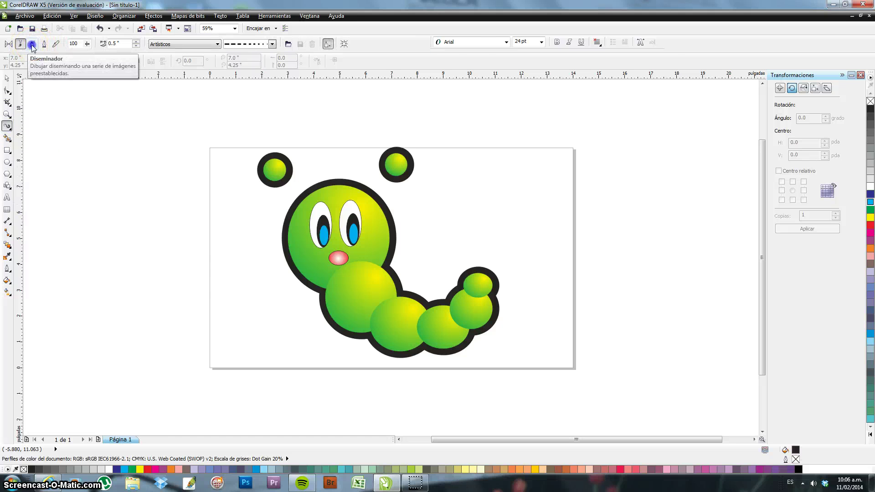
pyautogui.click(32, 44)
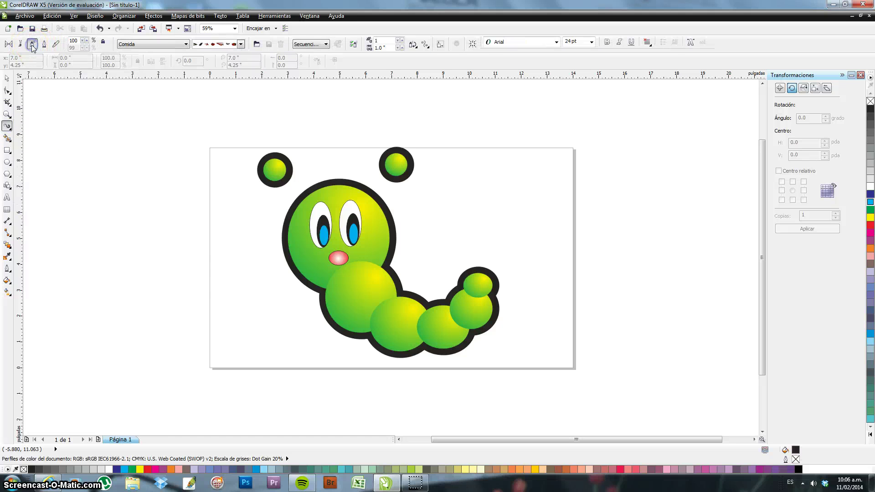
pyautogui.click(240, 43)
pyautogui.click(184, 44)
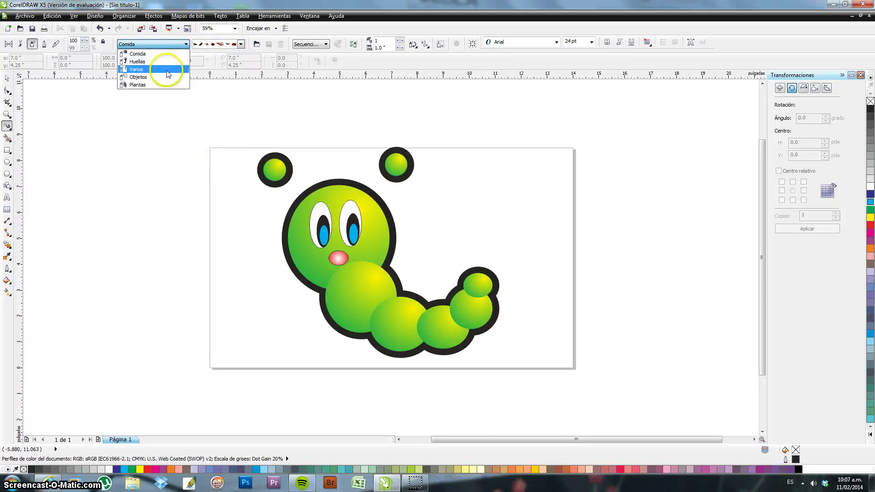
pyautogui.click(166, 85)
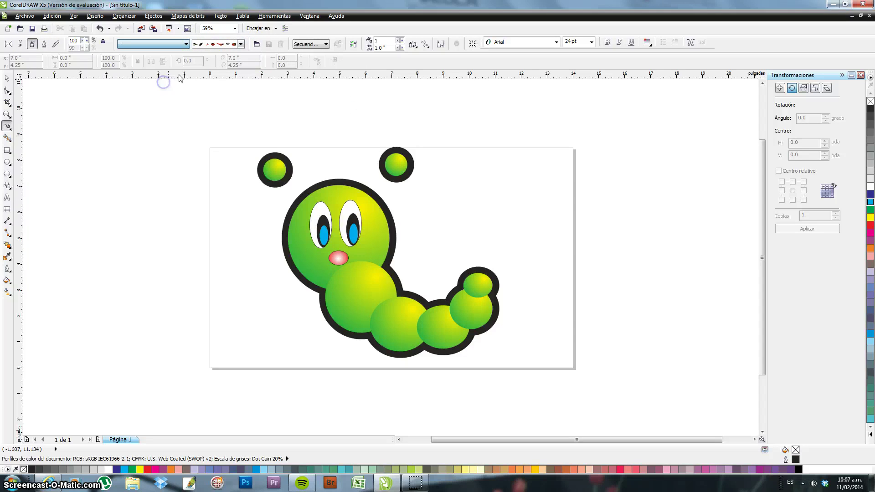
pyautogui.click(241, 45)
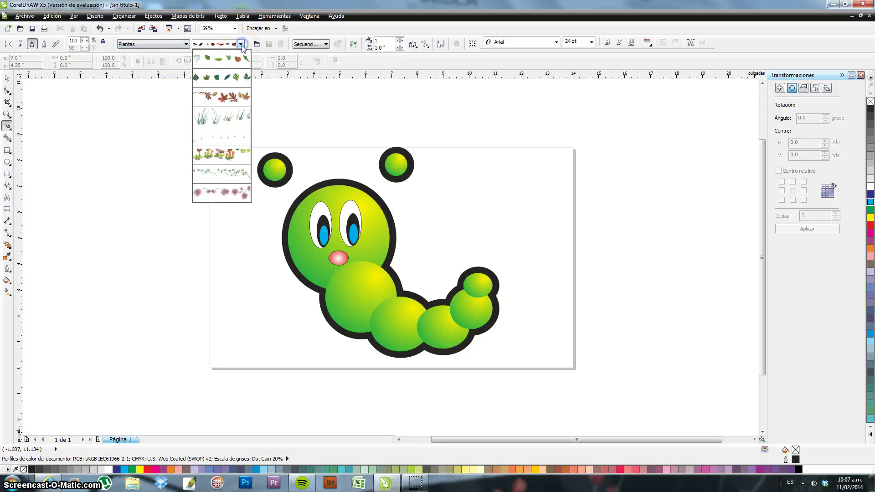
pyautogui.click(222, 113)
# Step: Spray grass along the page's lower edge beneath the caterpillar, beside its tail and to the left of its body
pyautogui.moveTo(213, 339); pyautogui.dragTo(405, 350)
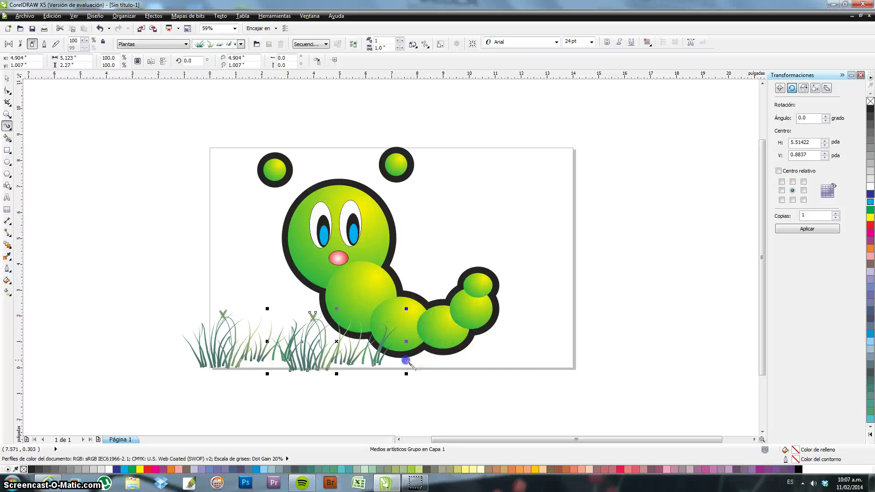
pyautogui.moveTo(405, 361); pyautogui.dragTo(512, 360)
pyautogui.moveTo(512, 326); pyautogui.dragTo(508, 326)
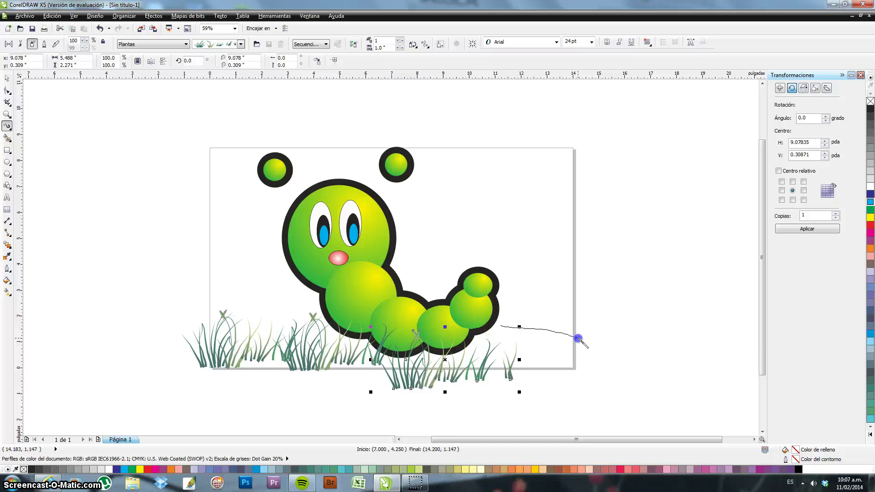
pyautogui.moveTo(578, 338); pyautogui.dragTo(578, 339)
pyautogui.moveTo(234, 299); pyautogui.dragTo(314, 313)
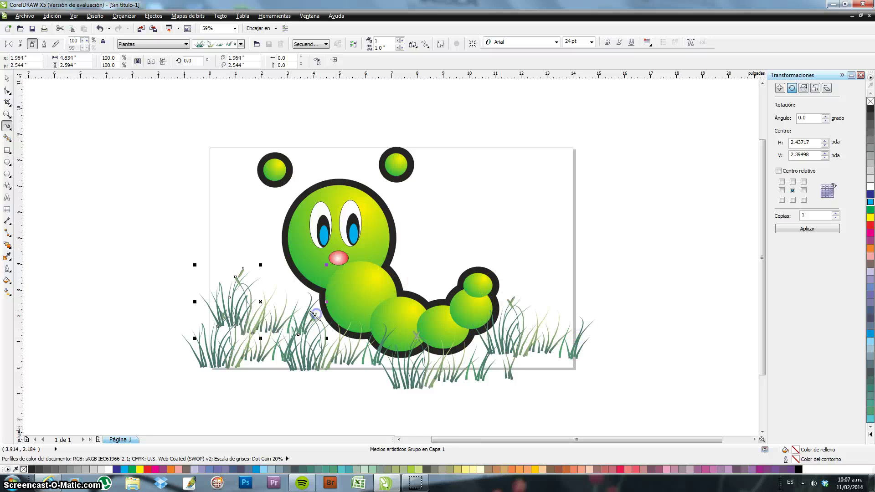
# Step: Move the grass clump beneath the caterpillar's tail segments up by about 0.33 in
pyautogui.click(7, 79)
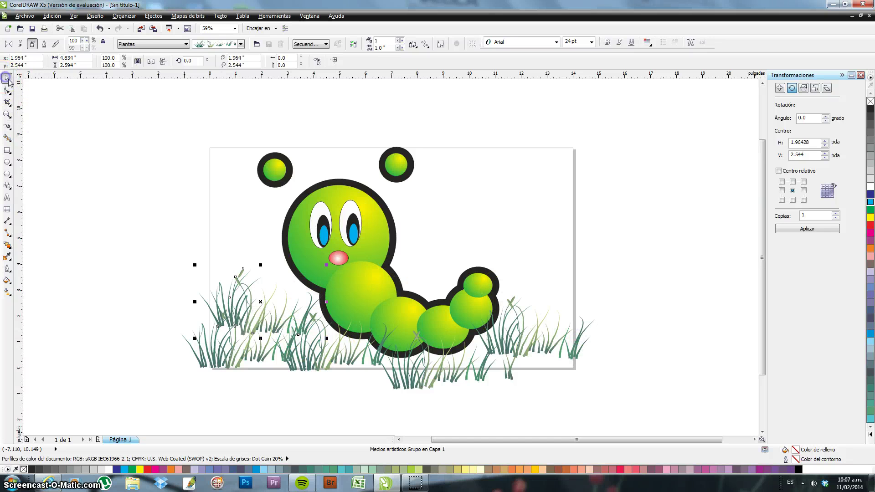
pyautogui.click(247, 321)
pyautogui.moveTo(264, 306); pyautogui.dragTo(452, 370)
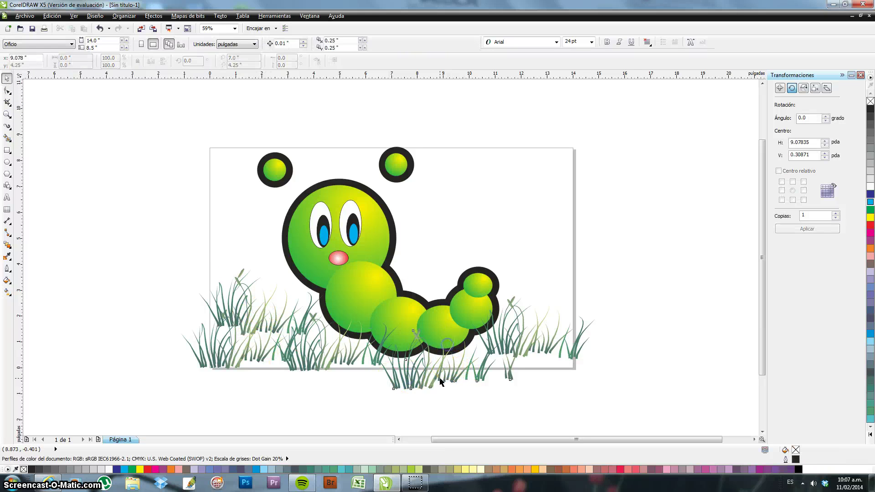
pyautogui.moveTo(446, 348); pyautogui.dragTo(445, 340)
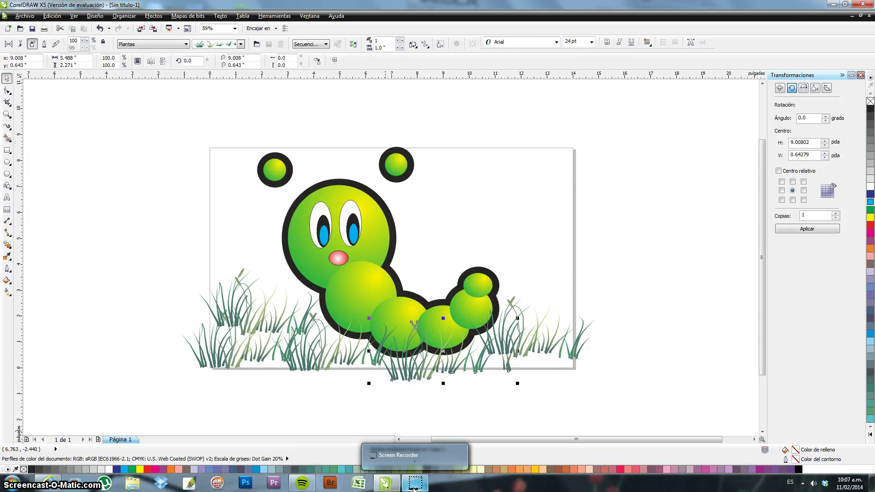